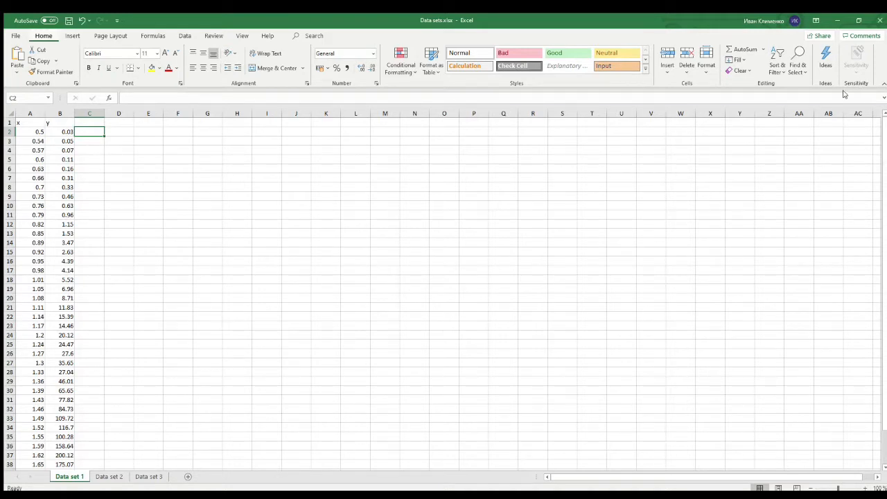
Insert a scatter chart titled "Original data" plotting the y column against the x column on the Data set 1 sheet.
{"action": "key", "text": "Up"}
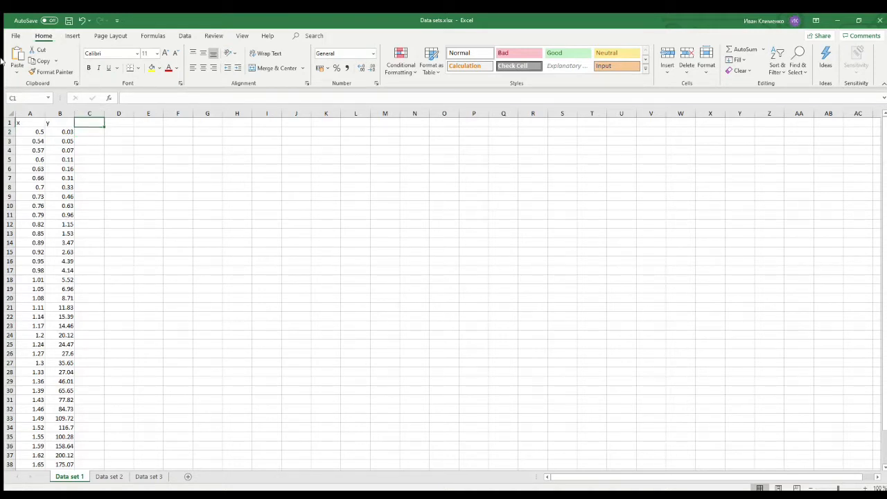
{"action": "left_click", "coordinate": [72, 36]}
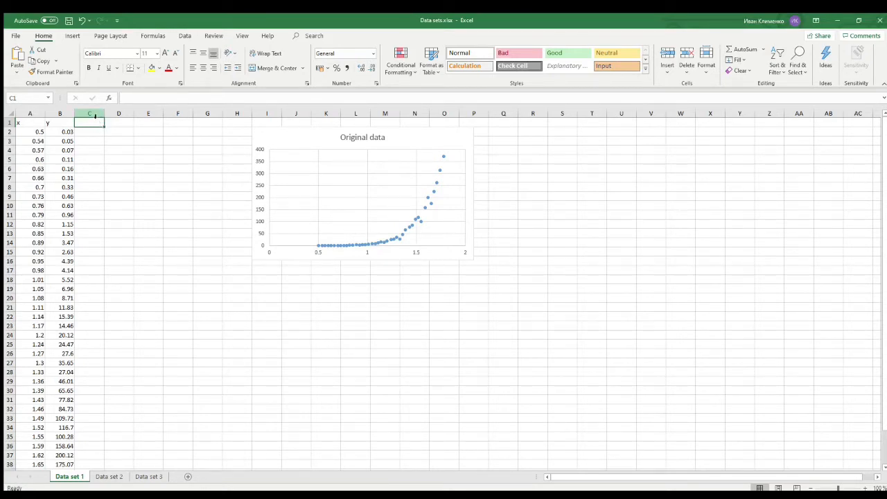
Enter the header "Log X" in C1 and a LOG10 formula of the first x value, A2, in C2.
{"action": "left_click", "coordinate": [126, 97]}
{"action": "type", "text": "Log X"}
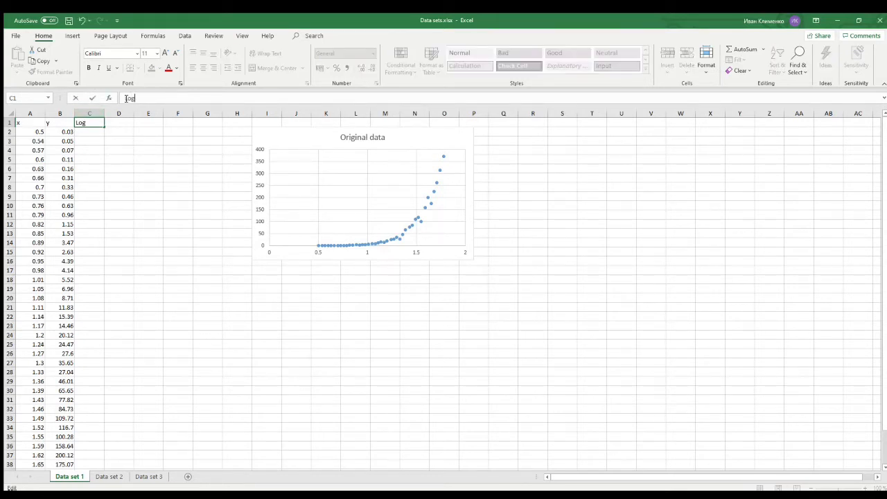
{"action": "left_click", "coordinate": [91, 132]}
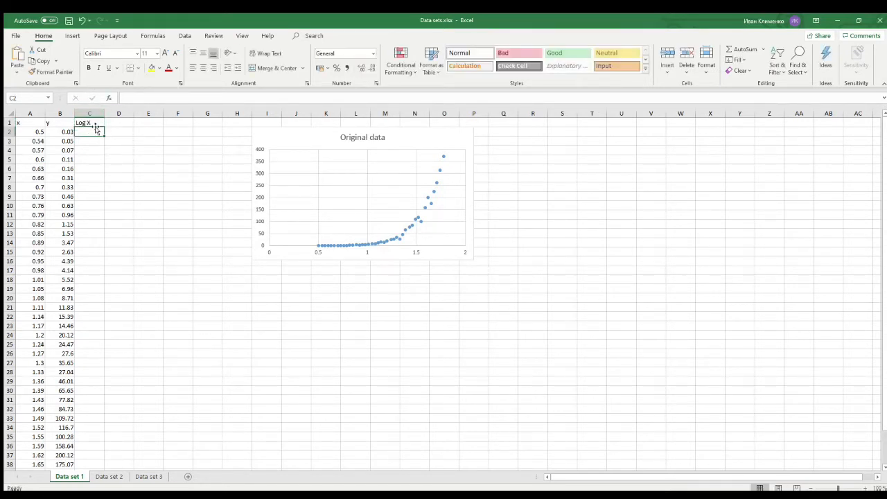
{"action": "left_click", "coordinate": [131, 99]}
{"action": "type", "text": "=LOG10"}
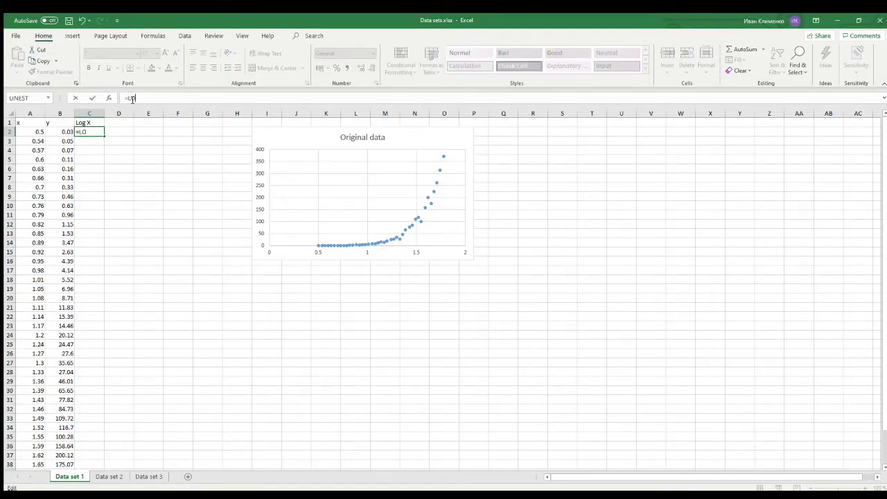
{"action": "type", "text": "(("}
{"action": "key", "text": "BackSpace"}
{"action": "left_click", "coordinate": [41, 133]}
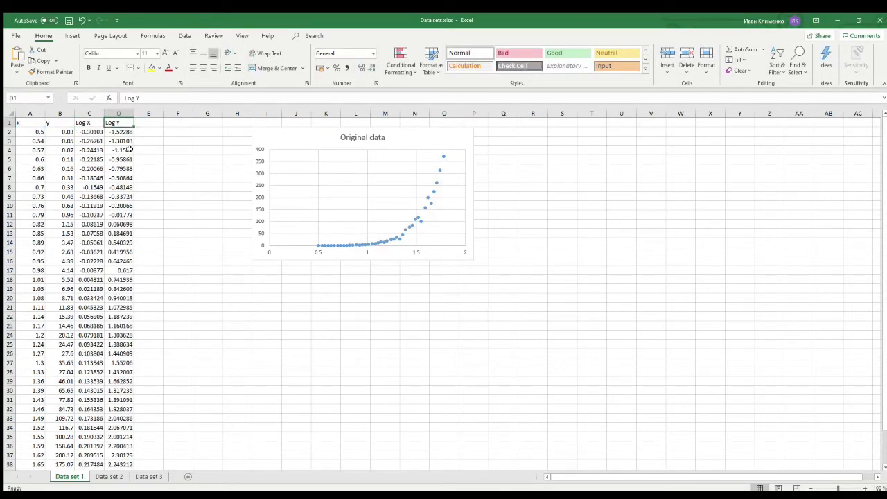
Duplicate the "Original data" chart and place the copy beside it at Q2.
{"action": "left_click", "coordinate": [293, 143]}
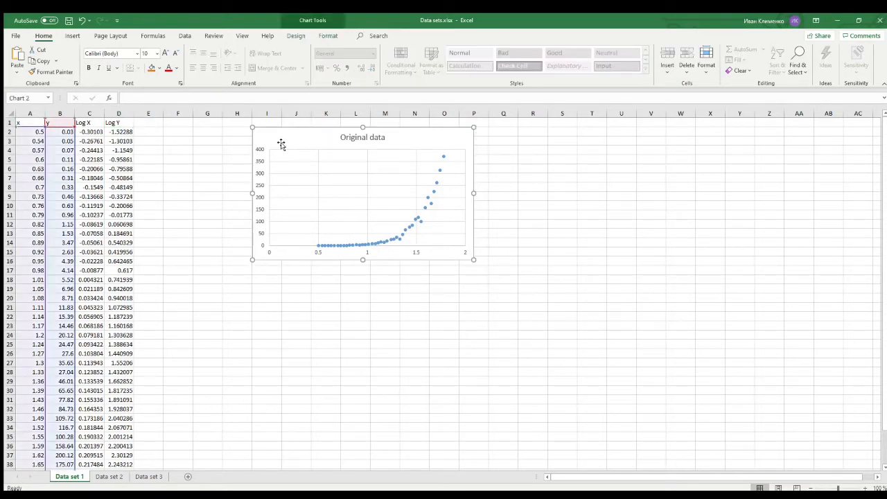
{"action": "key", "text": "ctrl+c"}
{"action": "left_click", "coordinate": [510, 131]}
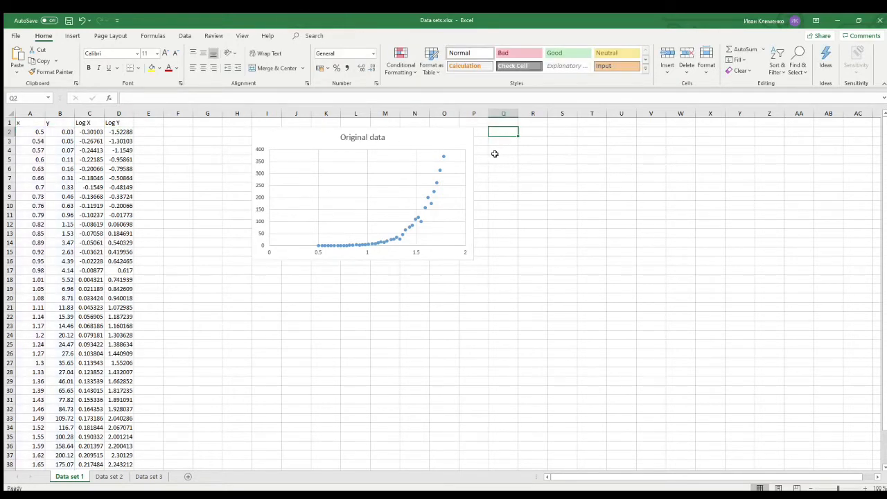
{"action": "key", "text": "ctrl+v"}
{"action": "left_click", "coordinate": [537, 141]}
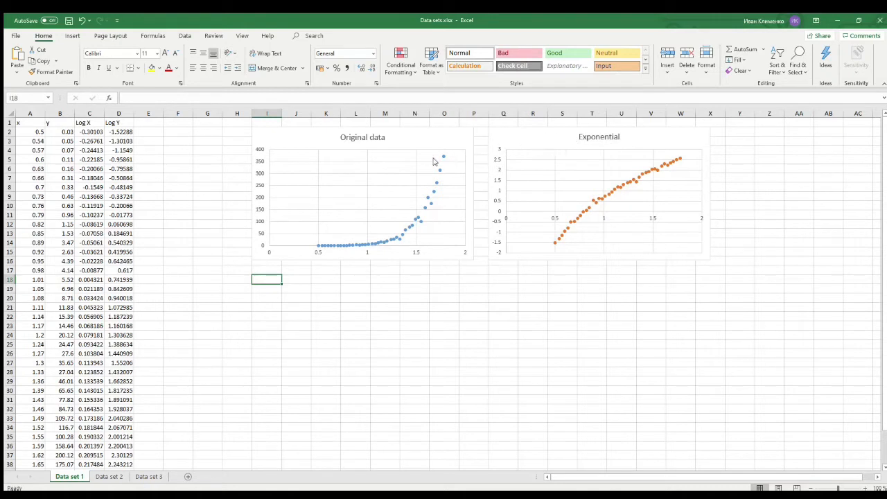
Place two more copies of the chart below the first pair, at I18 and Q18.
{"action": "key", "text": "ctrl+v"}
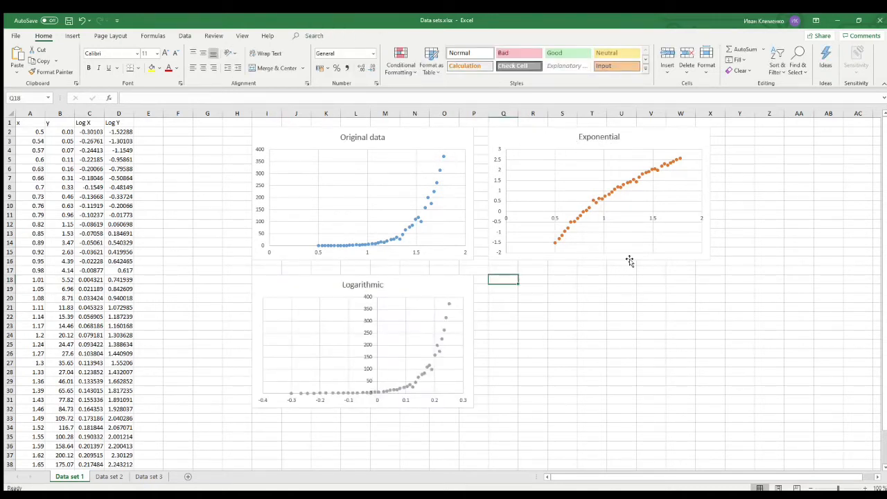
{"action": "key", "text": "ctrl+v"}
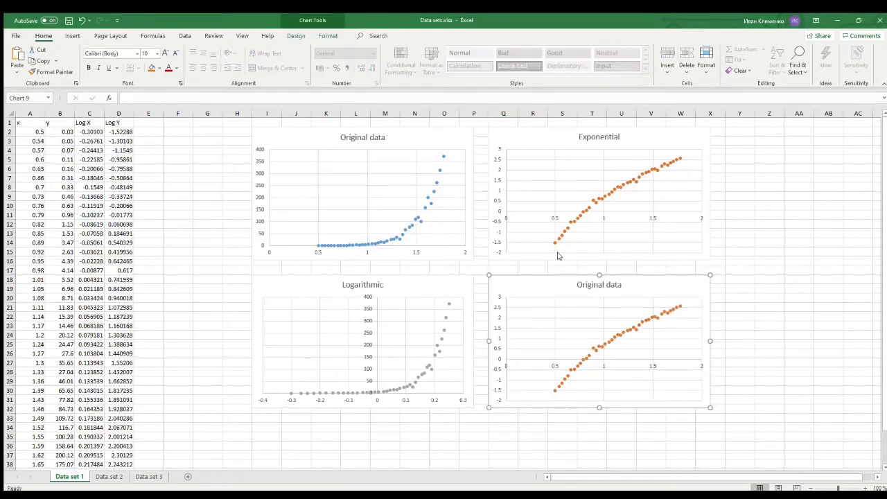
{"action": "key", "text": "Escape"}
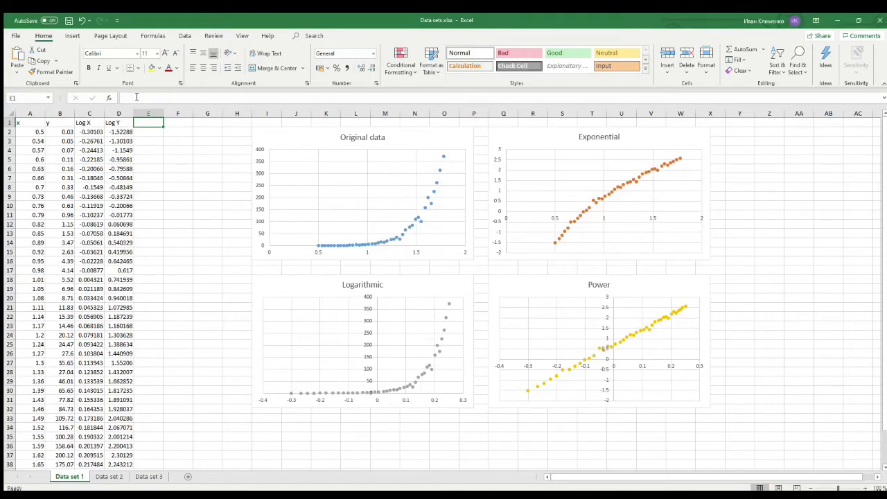
Enter =LINEST(D2:D42;C2:C42) in E2 to fit a line through Log Y against Log X.
{"action": "left_click", "coordinate": [142, 133]}
{"action": "left_click", "coordinate": [136, 101]}
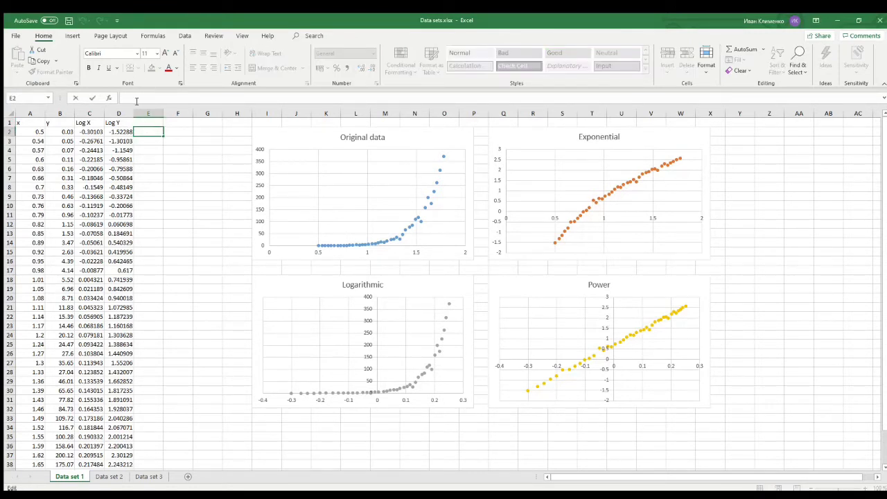
{"action": "type", "text": "=LINEST"}
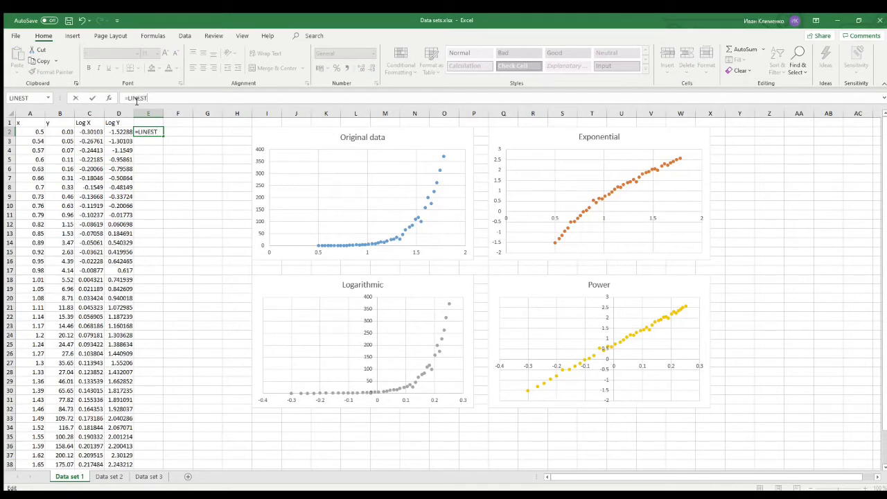
{"action": "type", "text": "("}
{"action": "left_click", "coordinate": [113, 131]}
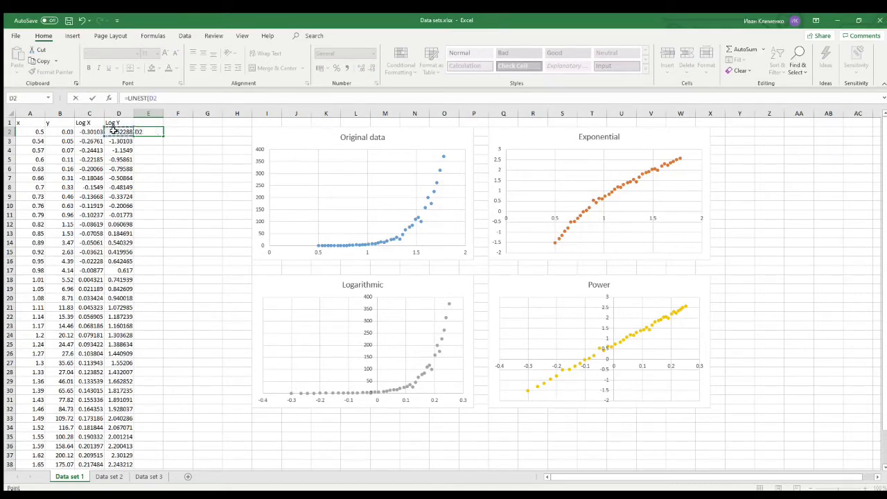
{"action": "left_click_drag", "start_coordinate": [113, 131], "coordinate": [120, 456]}
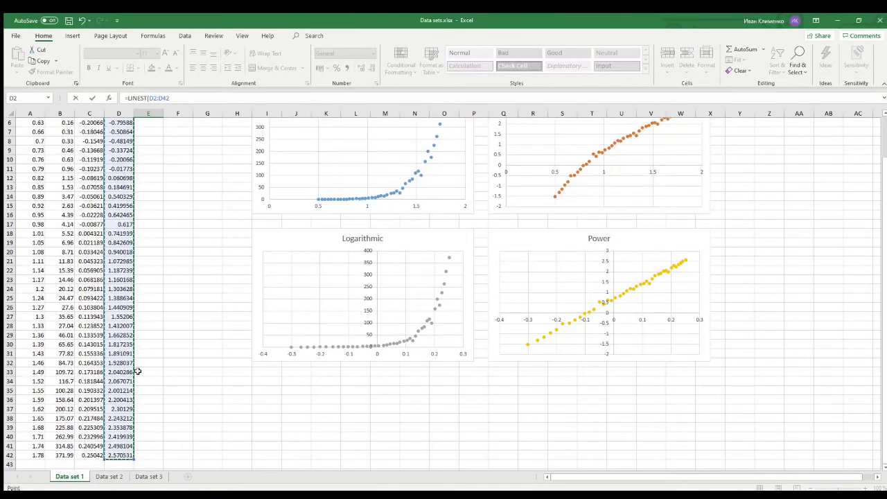
{"action": "scroll", "coordinate": [138, 346], "scroll_direction": "up", "scroll_amount": 2}
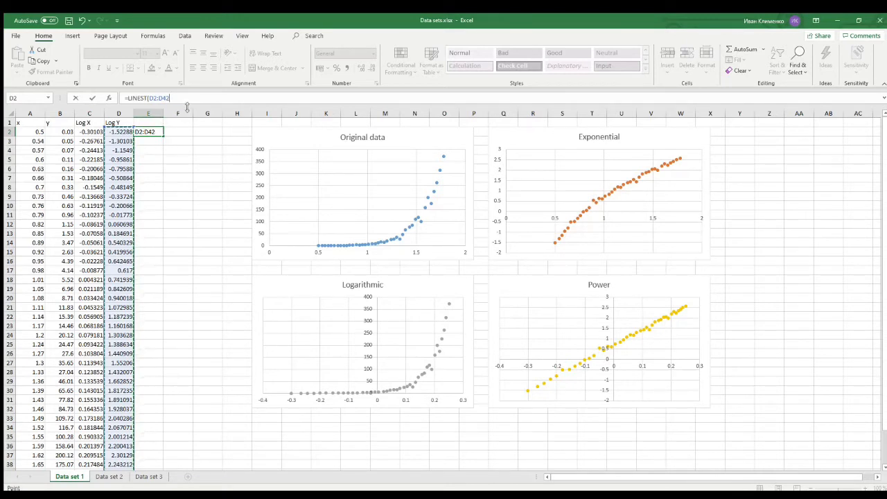
{"action": "type", "text": ";"}
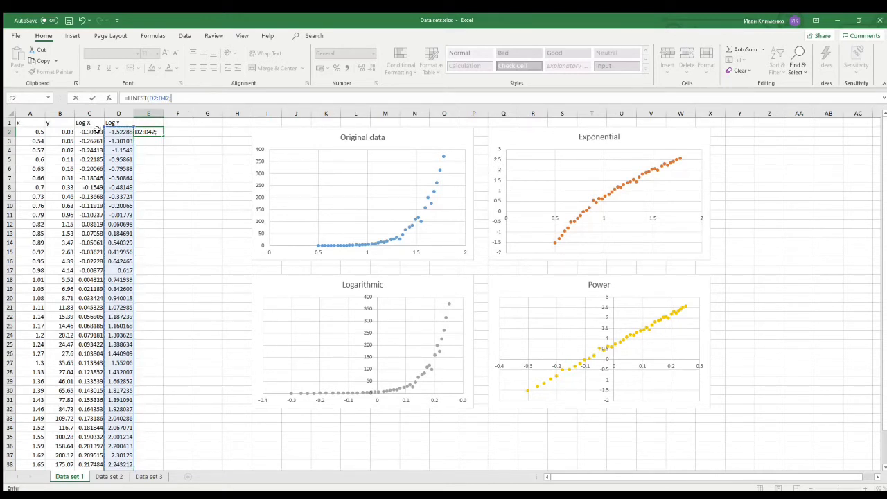
{"action": "left_click_drag", "start_coordinate": [89, 130], "coordinate": [88, 471]}
{"action": "key", "text": "Return"}
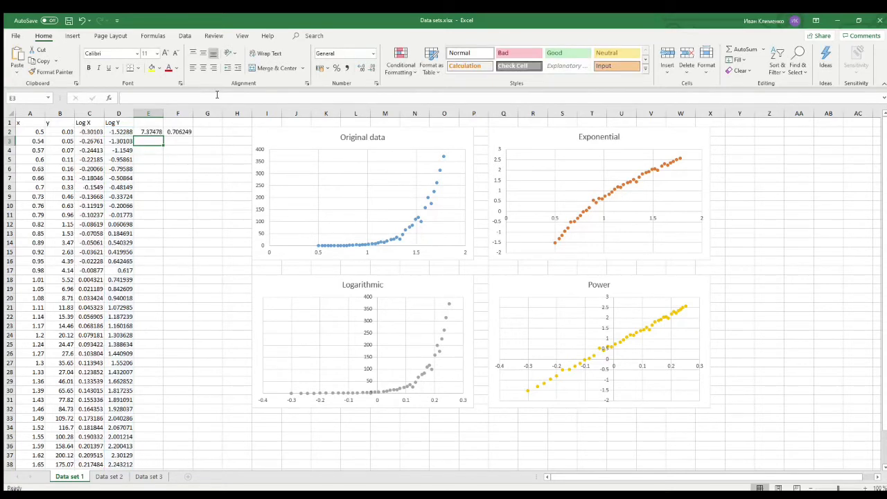
Label the two LINEST results "b" in E1 and "a" in F1.
{"action": "left_click", "coordinate": [146, 131]}
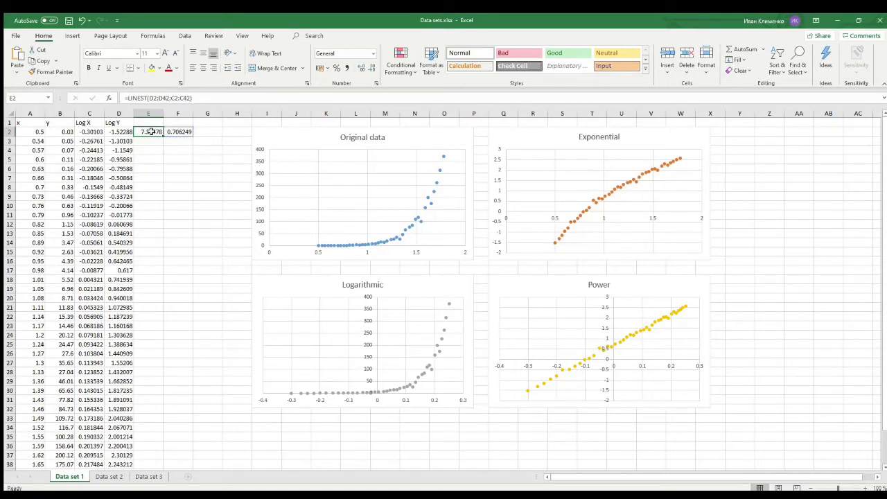
{"action": "left_click", "coordinate": [175, 130]}
{"action": "left_click_drag", "start_coordinate": [175, 130], "coordinate": [148, 131]}
{"action": "left_click", "coordinate": [149, 120]}
{"action": "type", "text": "b"}
{"action": "key", "text": "Tab"}
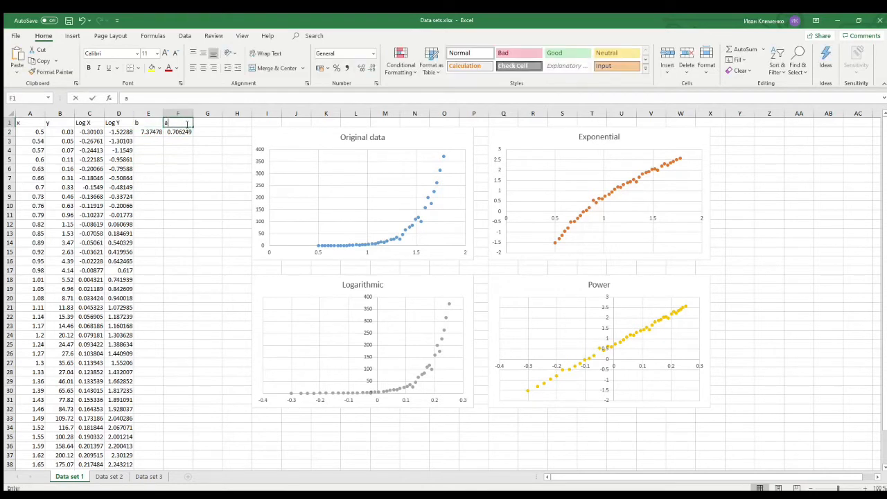
{"action": "type", "text": "a"}
{"action": "key", "text": "Tab"}
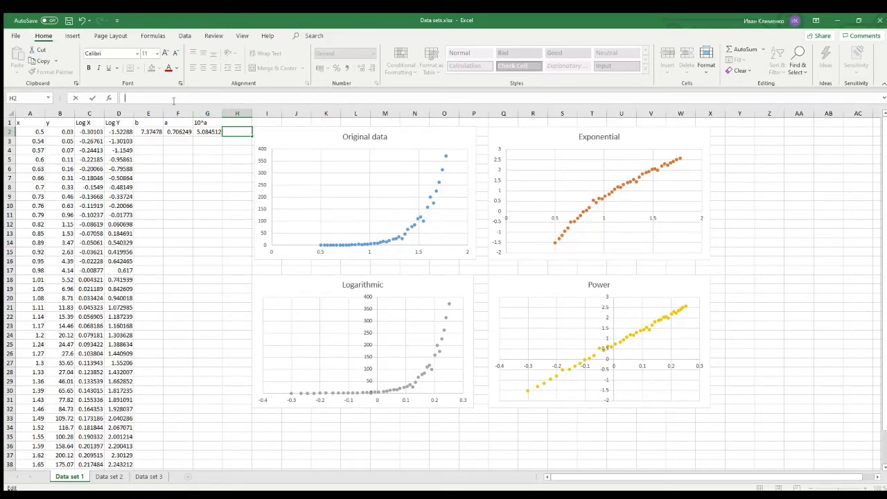
Enter the power model formula =$G$2*POWER(A2;E2) in H2, keeping the G2 reference absolute.
{"action": "type", "text": "="}
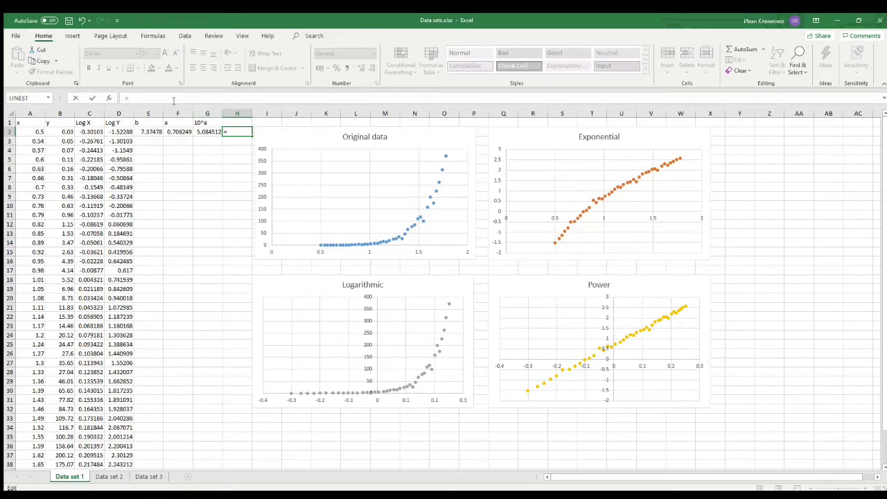
{"action": "left_click", "coordinate": [204, 133]}
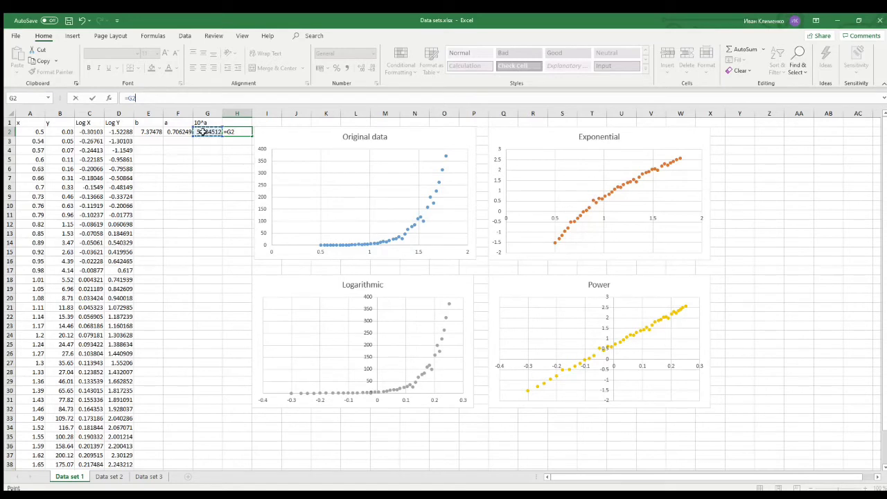
{"action": "key", "text": "F4"}
{"action": "type", "text": "*POWER"}
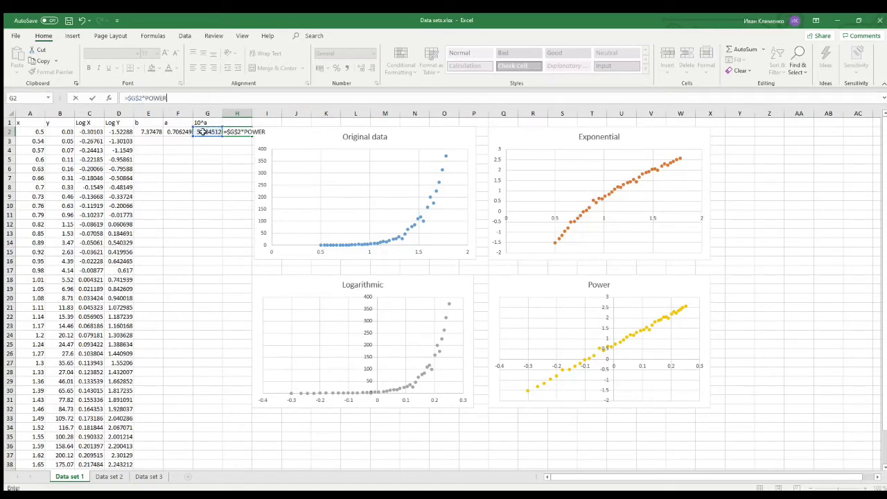
{"action": "type", "text": "("}
{"action": "left_click", "coordinate": [40, 131]}
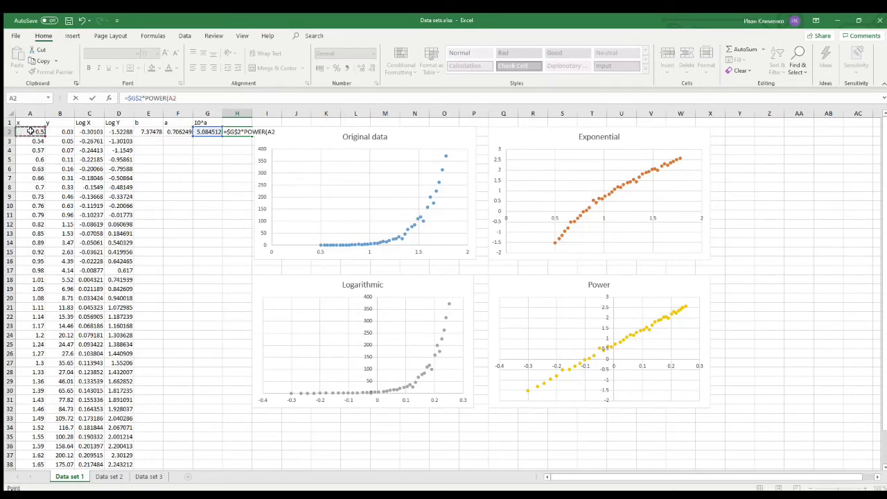
{"action": "type", "text": ";"}
{"action": "left_click", "coordinate": [142, 131]}
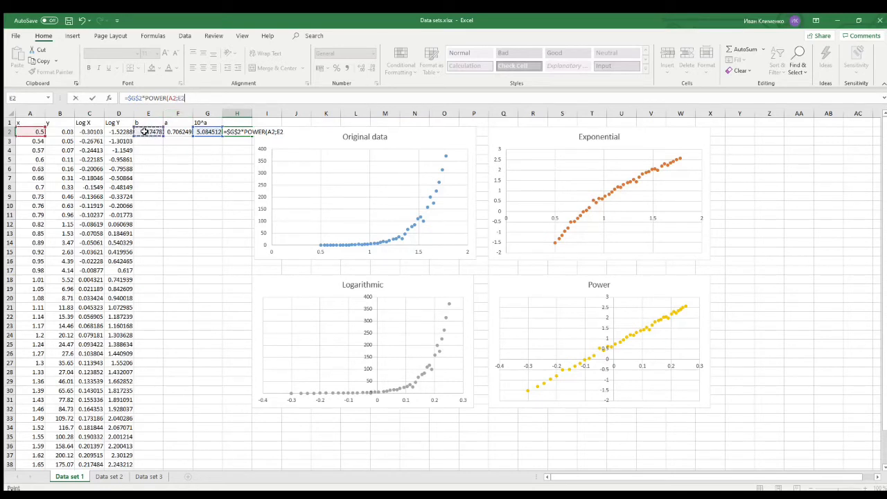
{"action": "type", "text": ")"}
{"action": "key", "text": "Return"}
On the Data set 2 sheet, enter =LINEST(D2:D12;A2:A12) in E2 to fit Log Y against x.
{"action": "key", "text": "ctrl+Page_Down"}
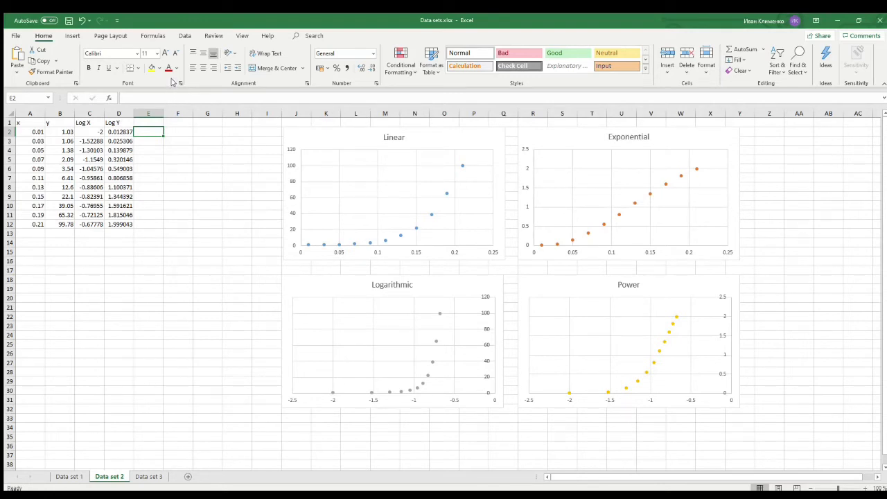
{"action": "left_click", "coordinate": [167, 99]}
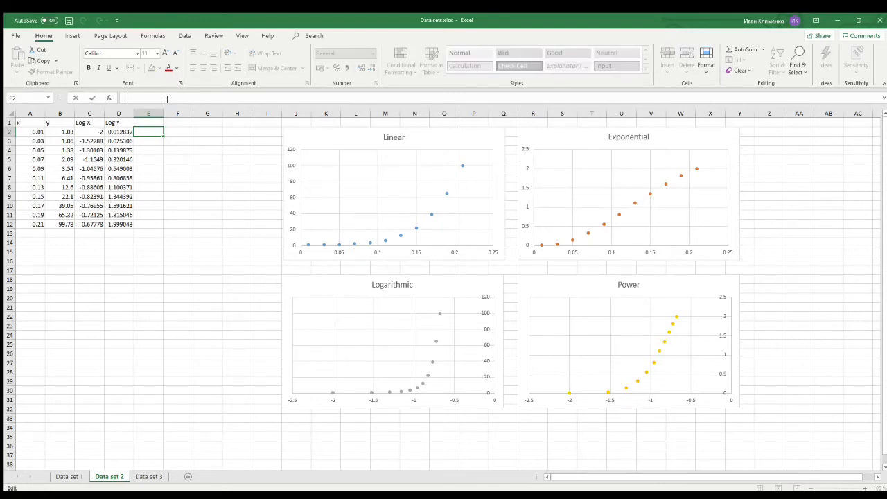
{"action": "type", "text": "=LINEST"}
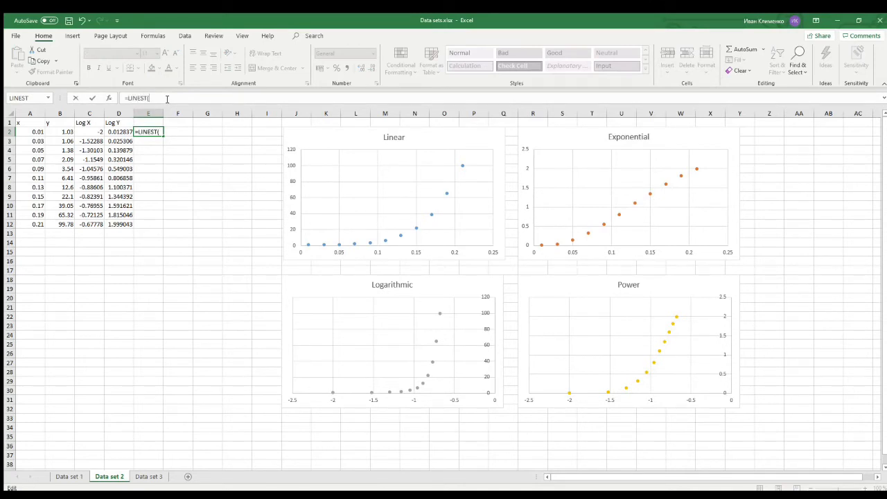
{"action": "type", "text": "("}
{"action": "left_click_drag", "start_coordinate": [116, 132], "coordinate": [119, 223]}
{"action": "type", "text": ";"}
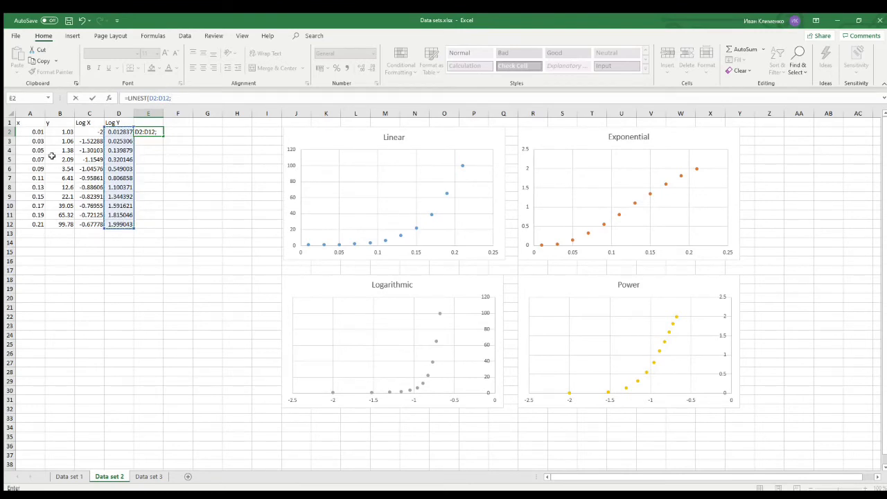
{"action": "left_click_drag", "start_coordinate": [34, 132], "coordinate": [28, 225]}
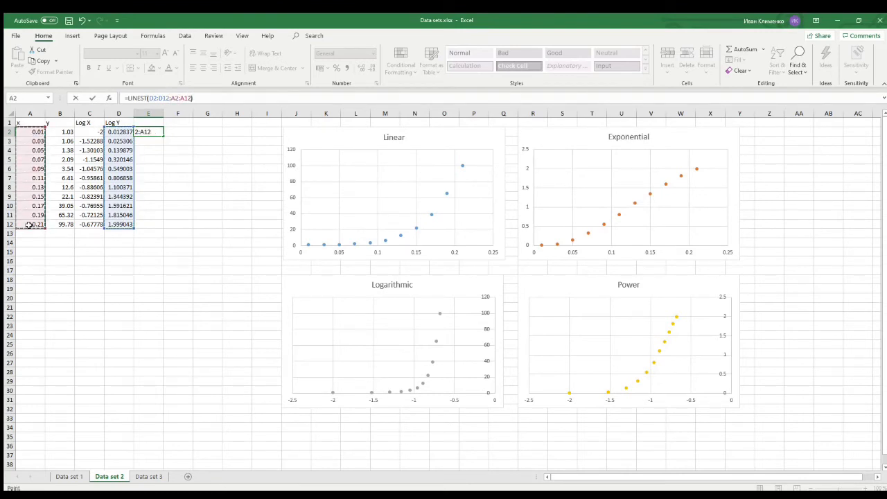
{"action": "key", "text": "Return"}
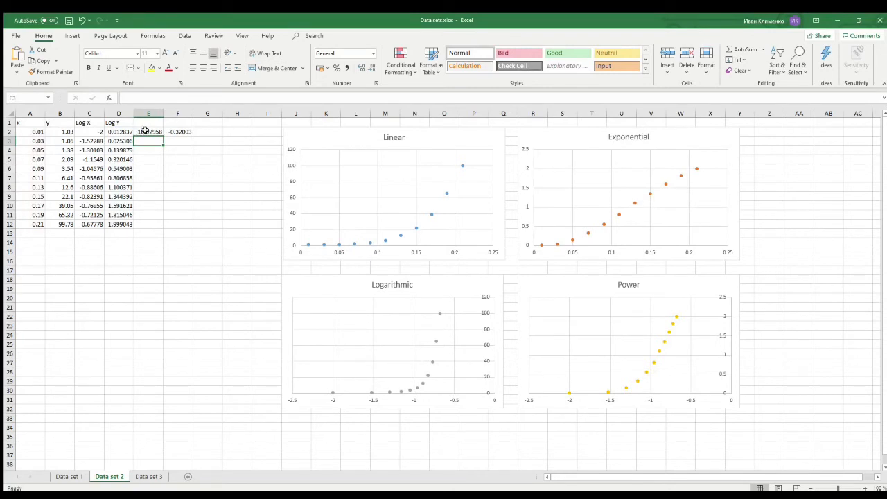
Label the Data set 2 regression coefficients "b" in E1 and "a" in F1.
{"action": "left_click", "coordinate": [144, 123]}
{"action": "type", "text": "b"}
{"action": "left_click", "coordinate": [172, 123]}
{"action": "type", "text": "a"}
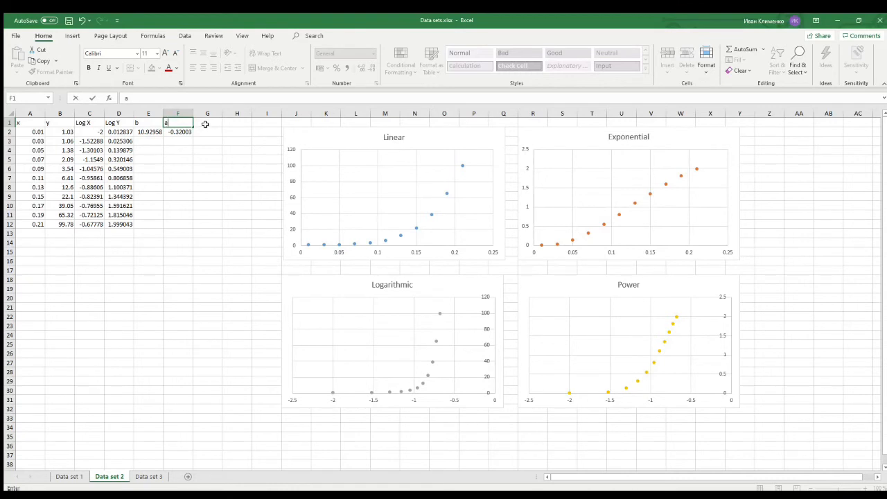
{"action": "left_click", "coordinate": [207, 123]}
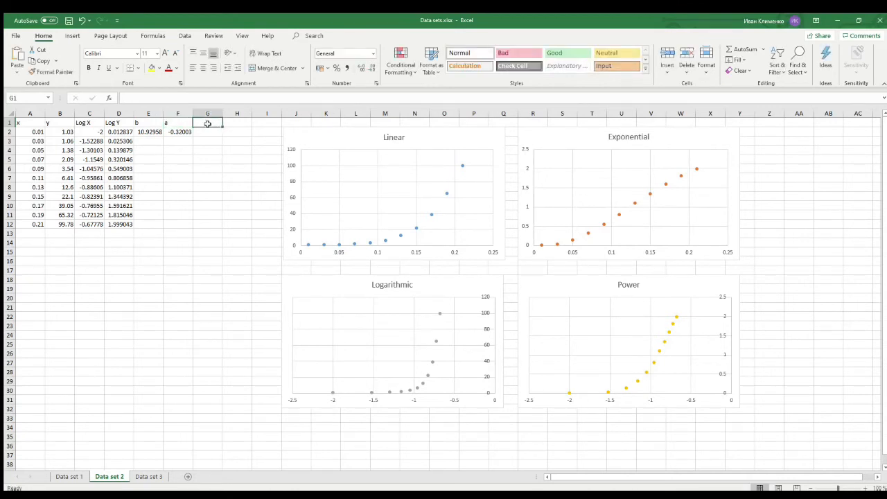
Add 10^b and 10^a coefficients in columns G and H, and enter the exponential model =$H$2*POWER($G$2;A2) in I2.
{"action": "type", "text": "10^a"}
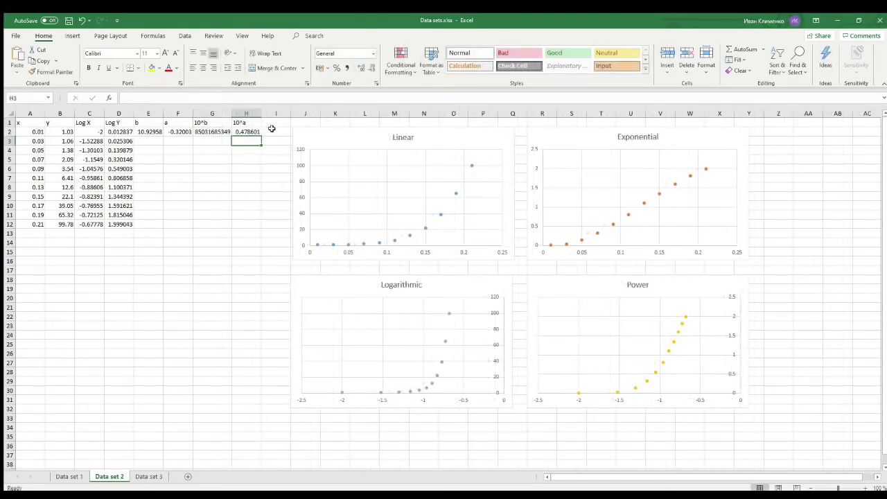
{"action": "left_click", "coordinate": [273, 131]}
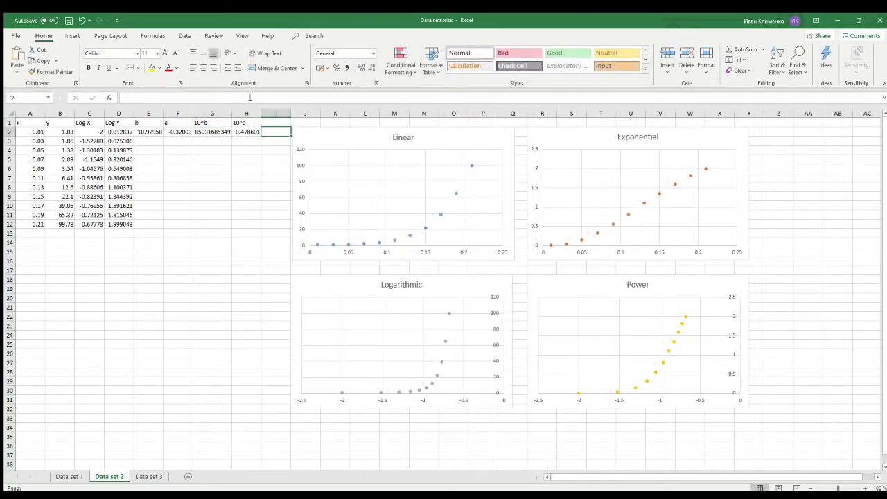
{"action": "left_click", "coordinate": [250, 97]}
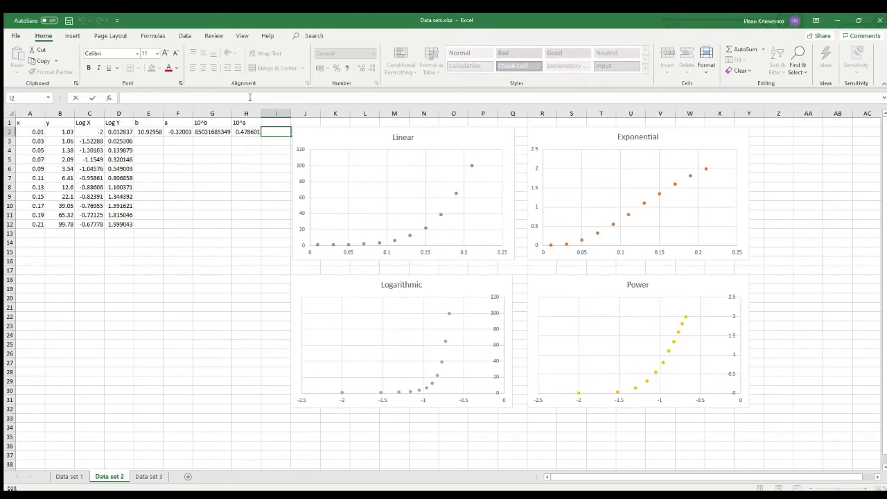
{"action": "type", "text": "="}
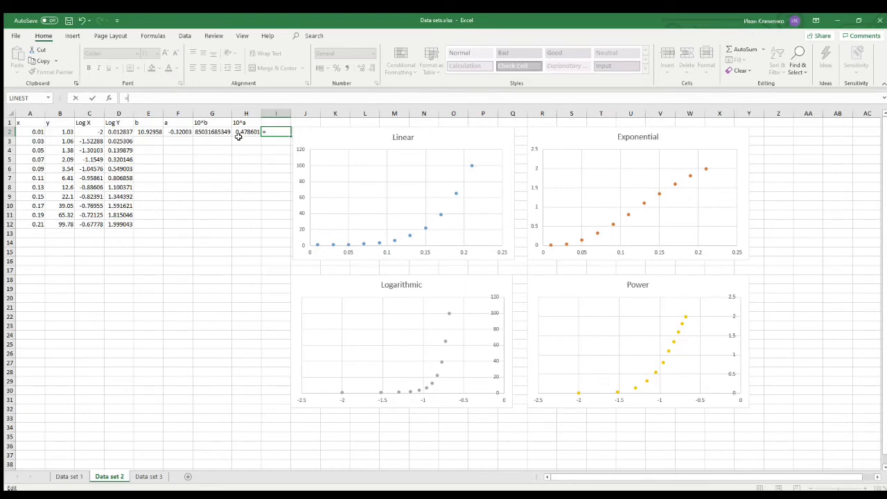
{"action": "left_click", "coordinate": [245, 131]}
{"action": "key", "text": "F4"}
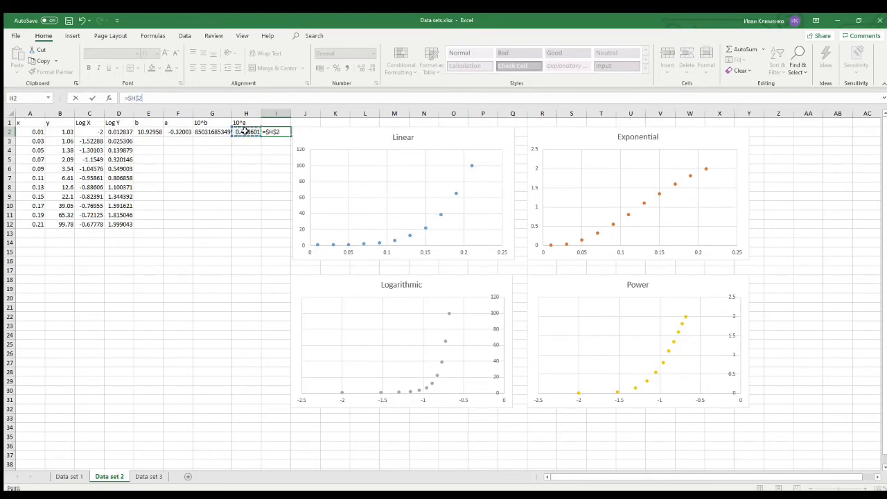
{"action": "type", "text": "^POWER("}
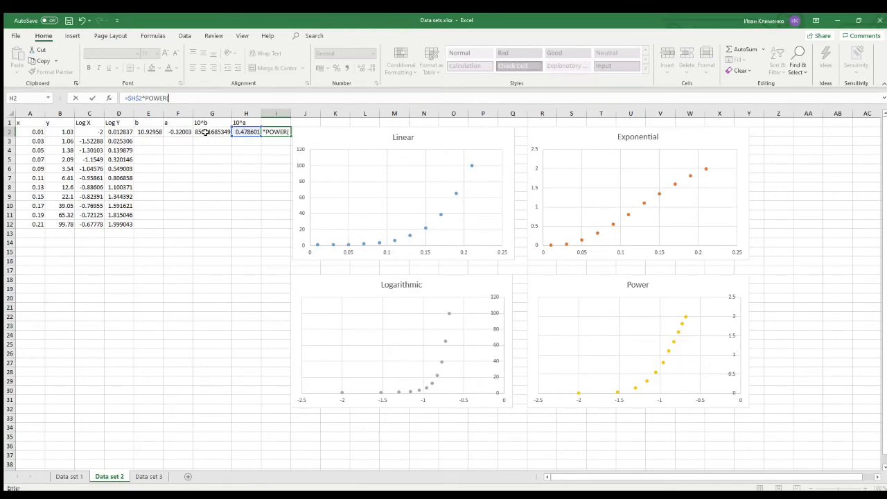
{"action": "left_click", "coordinate": [205, 131]}
{"action": "key", "text": "F4"}
{"action": "type", "text": ";"}
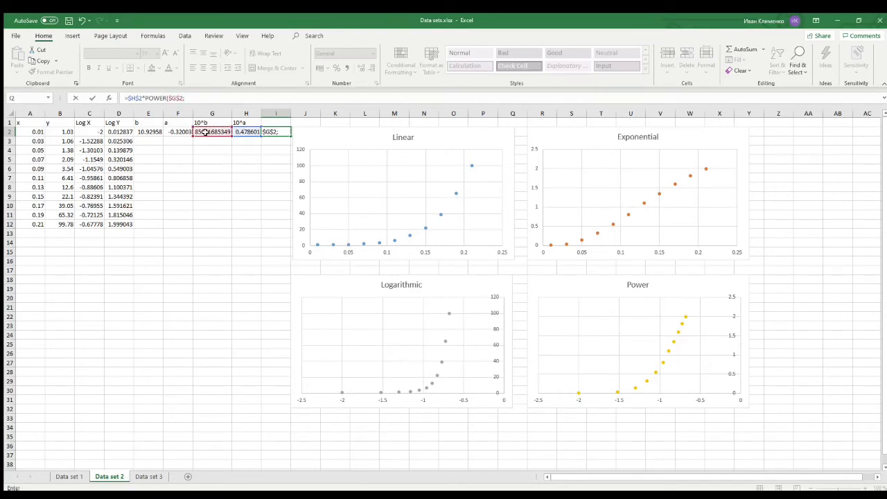
{"action": "left_click", "coordinate": [31, 131]}
{"action": "key", "text": "Return"}
On the Data set 3 sheet, enter =LINEST(B2:B13;A2:A13) in E2 to fit y against x.
{"action": "left_click", "coordinate": [148, 476]}
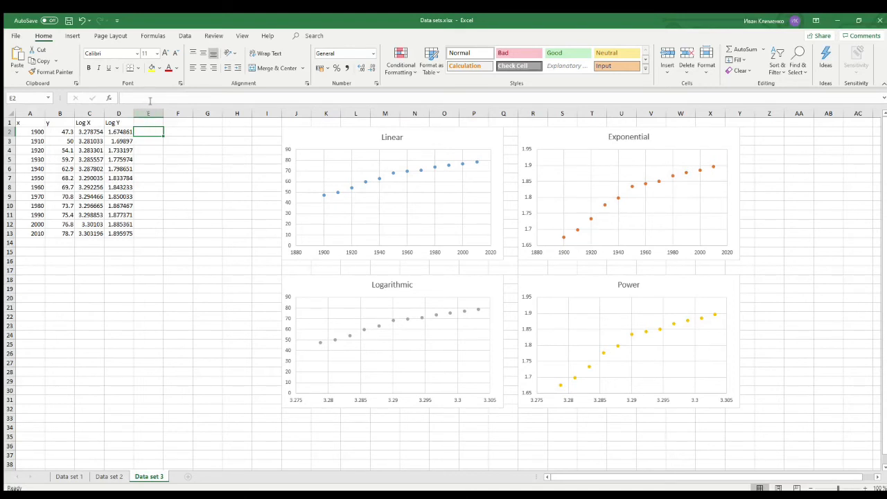
{"action": "left_click", "coordinate": [149, 99]}
{"action": "type", "text": "=LINEST("}
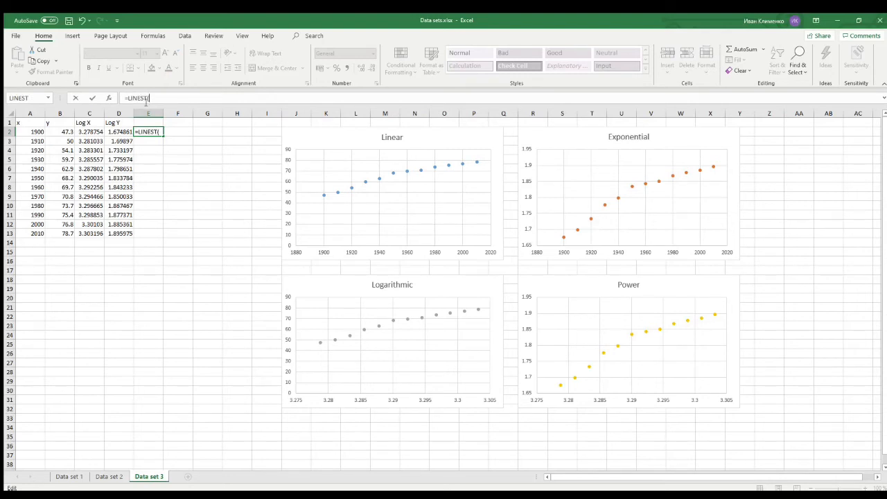
{"action": "left_click_drag", "start_coordinate": [67, 132], "coordinate": [66, 231]}
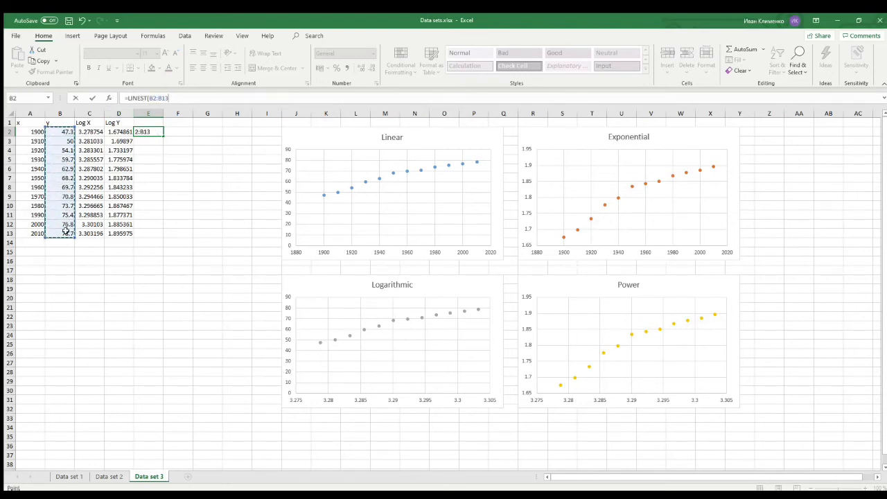
{"action": "type", "text": ";"}
{"action": "left_click_drag", "start_coordinate": [20, 132], "coordinate": [20, 233]}
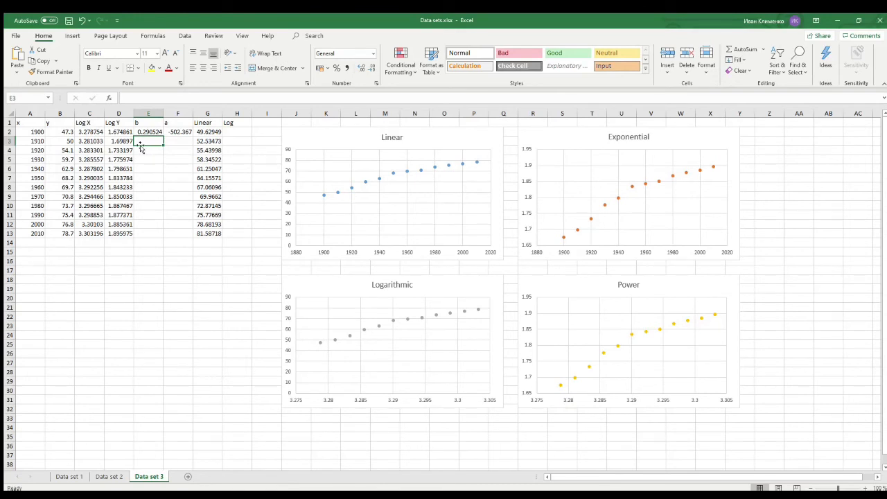
Enter =LINEST(B2:B13;C2:C13) in E3 to fit y against Log X.
{"action": "left_click", "coordinate": [142, 99]}
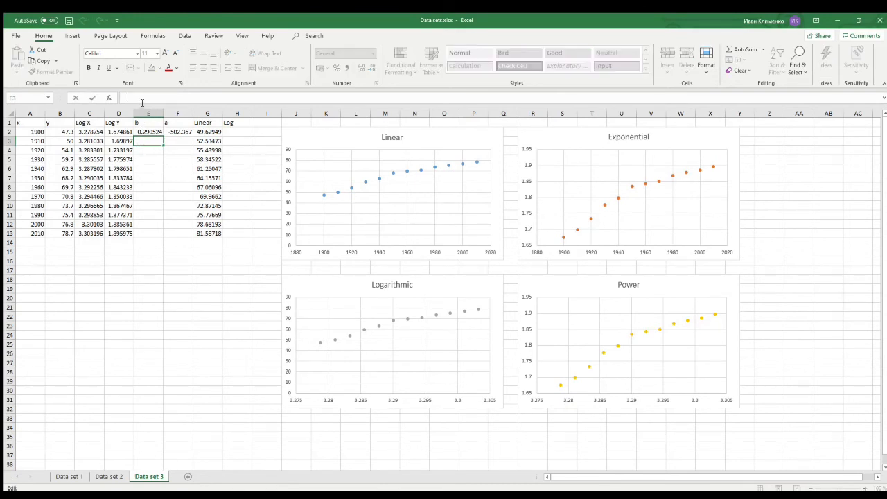
{"action": "type", "text": "=linest"}
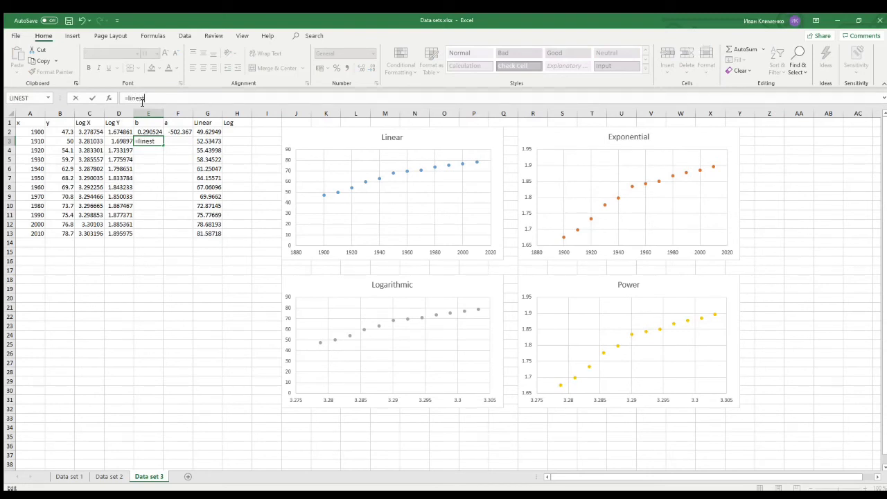
{"action": "key", "text": "Tab"}
{"action": "left_click_drag", "start_coordinate": [62, 132], "coordinate": [60, 238]}
{"action": "type", "text": ";"}
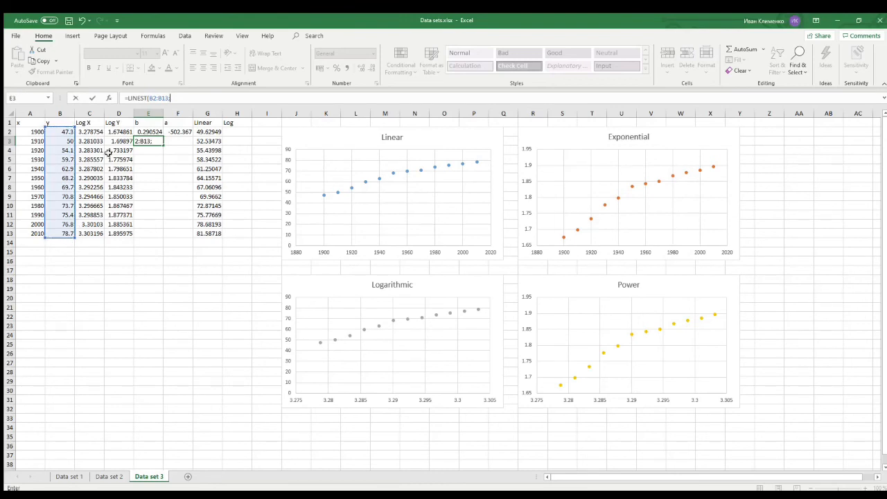
{"action": "left_click", "coordinate": [94, 132]}
{"action": "left_click_drag", "start_coordinate": [94, 135], "coordinate": [88, 233]}
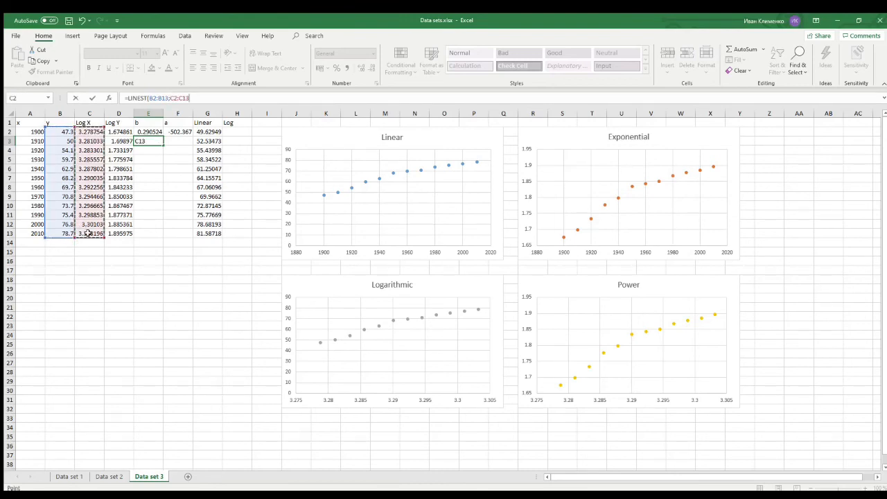
{"action": "type", "text": ")"}
{"action": "key", "text": "Return"}
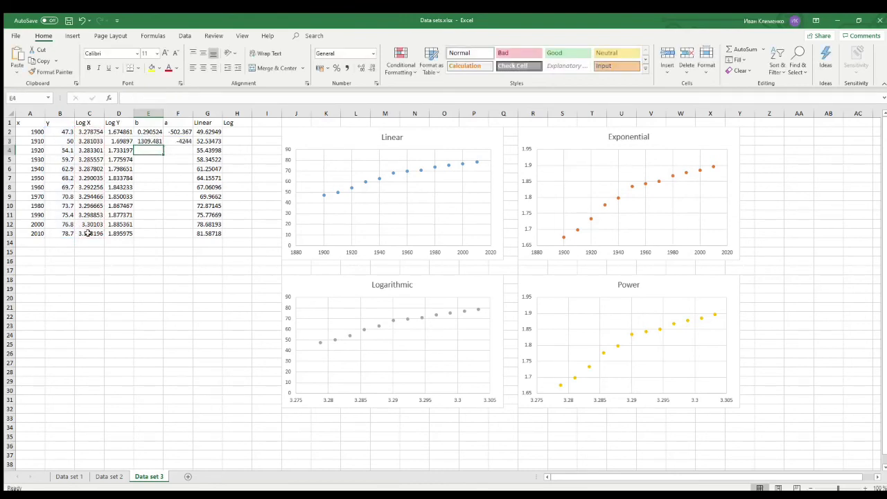
Fill the Log column from H2 to H13 with model values based on Log X and the row 3 coefficients.
{"action": "left_click", "coordinate": [238, 129]}
{"action": "left_click", "coordinate": [205, 99]}
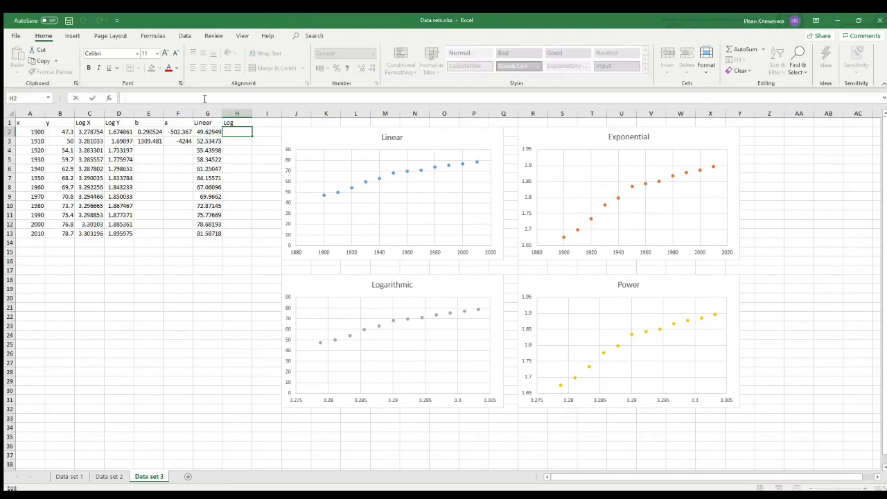
{"action": "type", "text": "="}
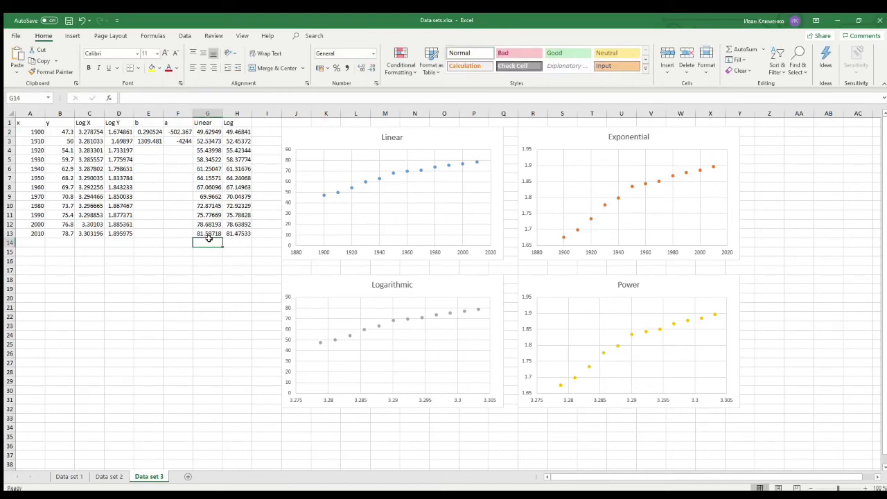
Enter =RSQ(G2:G13;B2:B13) in G14 to compute R squared for the Linear model.
{"action": "left_click", "coordinate": [131, 99]}
{"action": "type", "text": "=RSQ"}
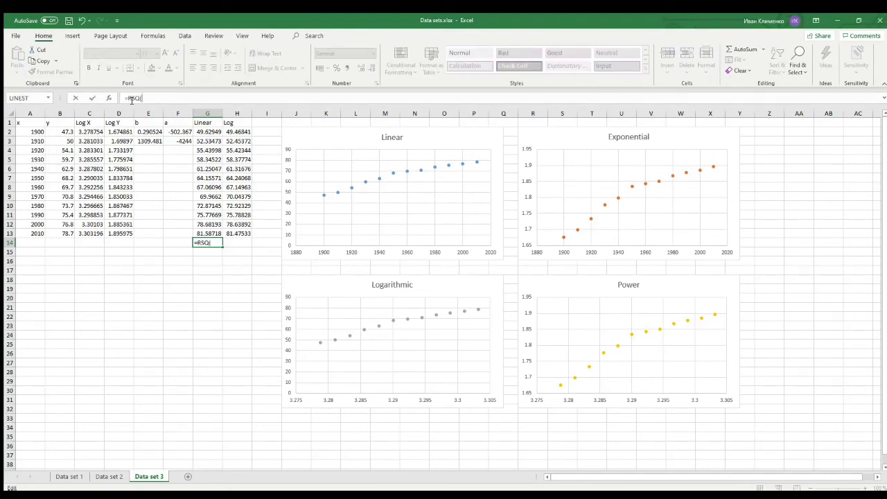
{"action": "type", "text": "("}
{"action": "left_click_drag", "start_coordinate": [206, 132], "coordinate": [205, 230]}
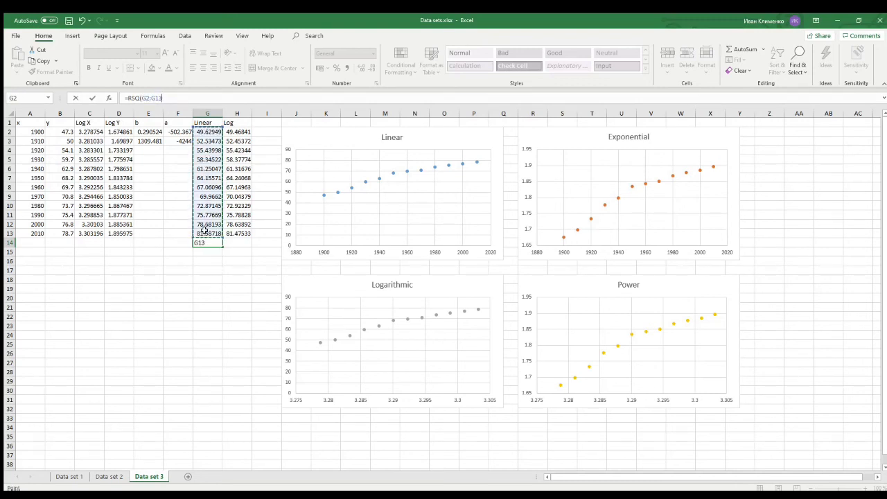
{"action": "type", "text": ";"}
{"action": "left_click_drag", "start_coordinate": [59, 131], "coordinate": [63, 228]}
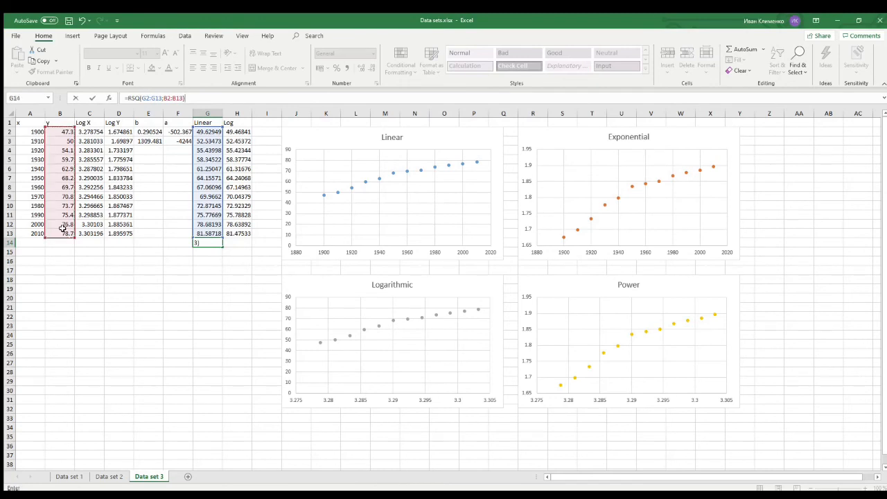
{"action": "key", "text": "Return"}
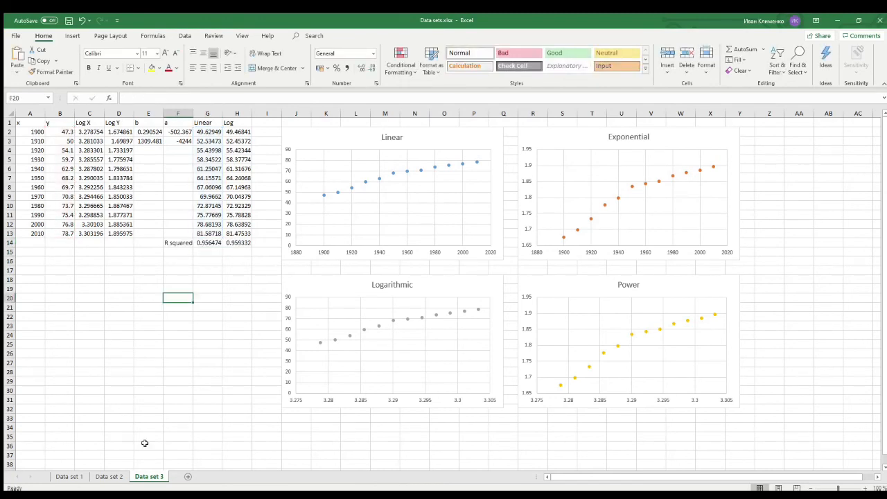